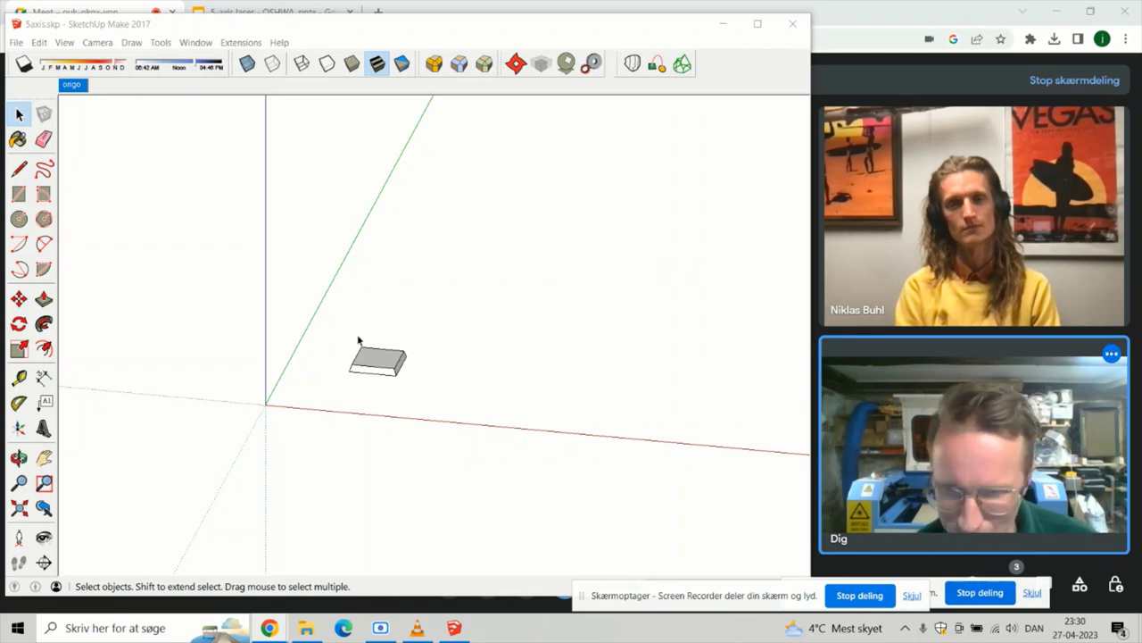
- Select the box's top face and run Extensions > 1. Analyse Model, turning the box green
scroll(361, 344, "down", 1)
left_click(364, 347)
scroll(365, 348, "up", 3)
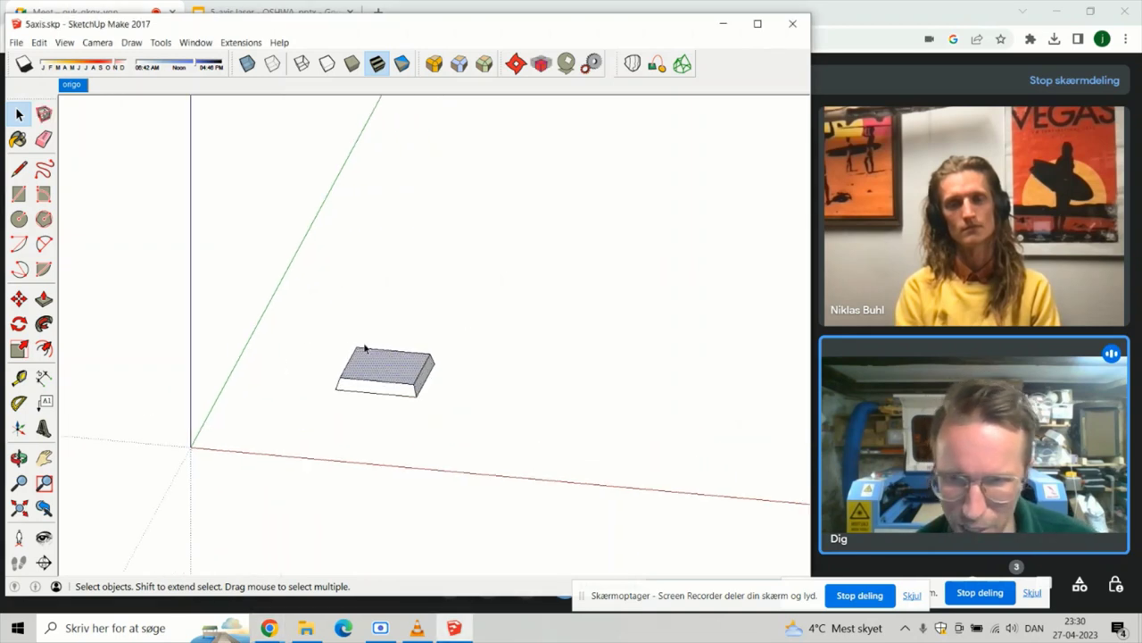
scroll(365, 348, "up", 1)
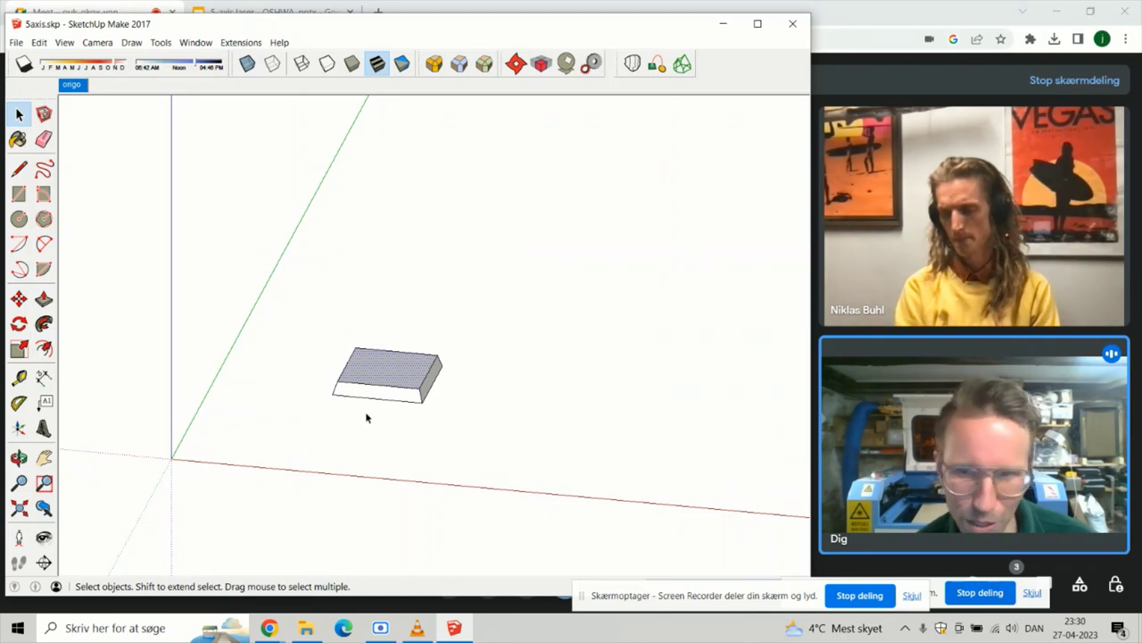
middle_click_drag(366, 418, 423, 306)
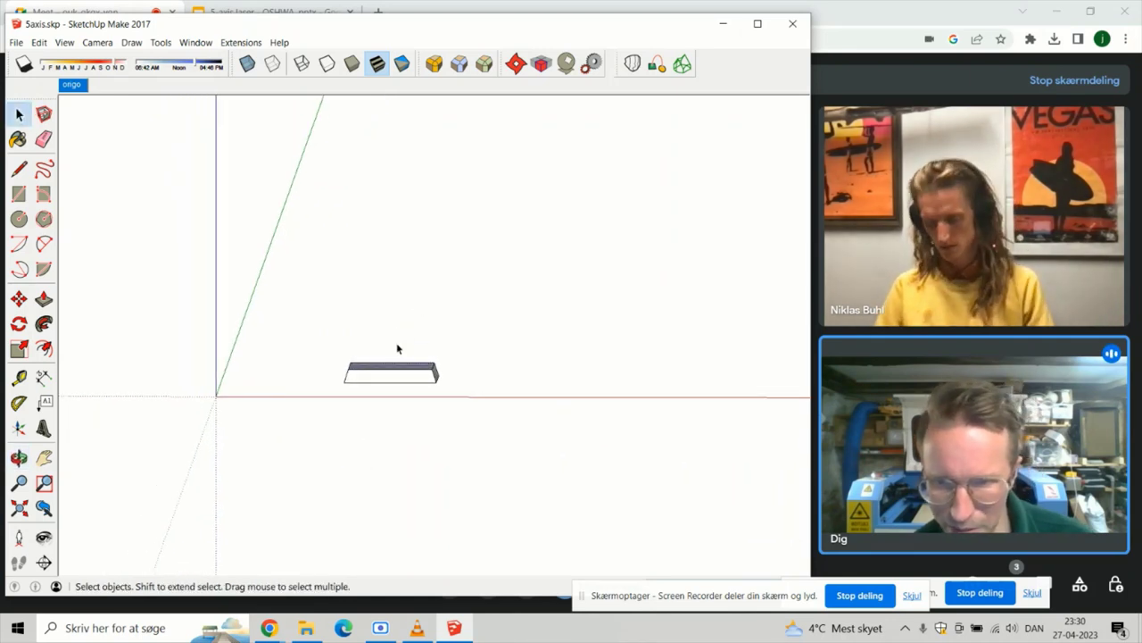
mouse_move(398, 349)
middle_mouse_down()
mouse_move(408, 318)
mouse_move(365, 403)
middle_mouse_up()
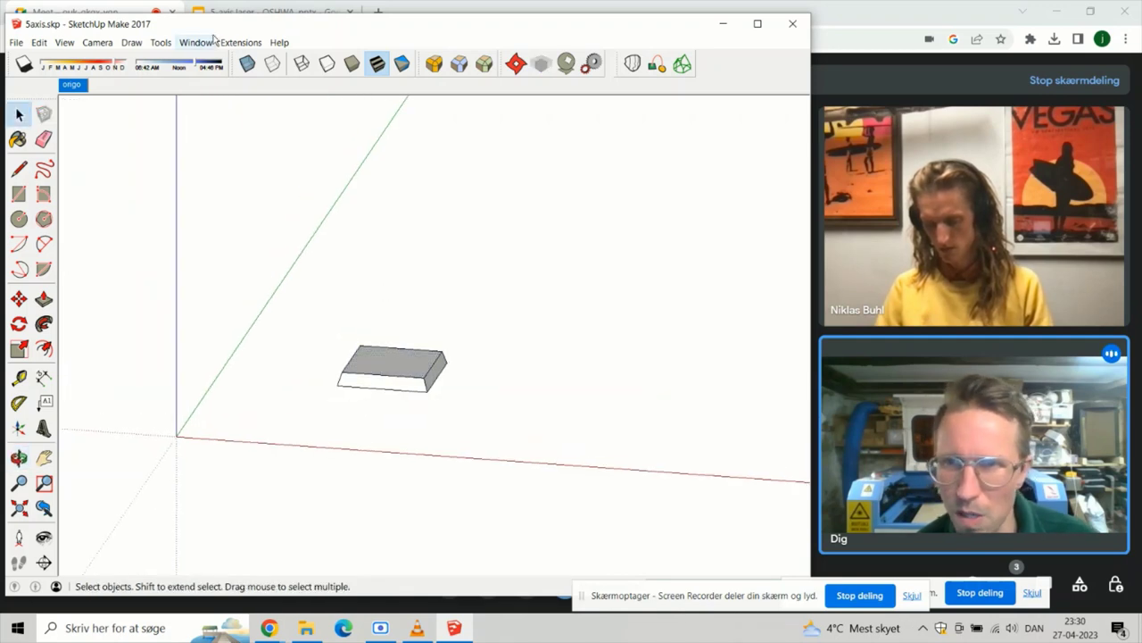
left_click(245, 44)
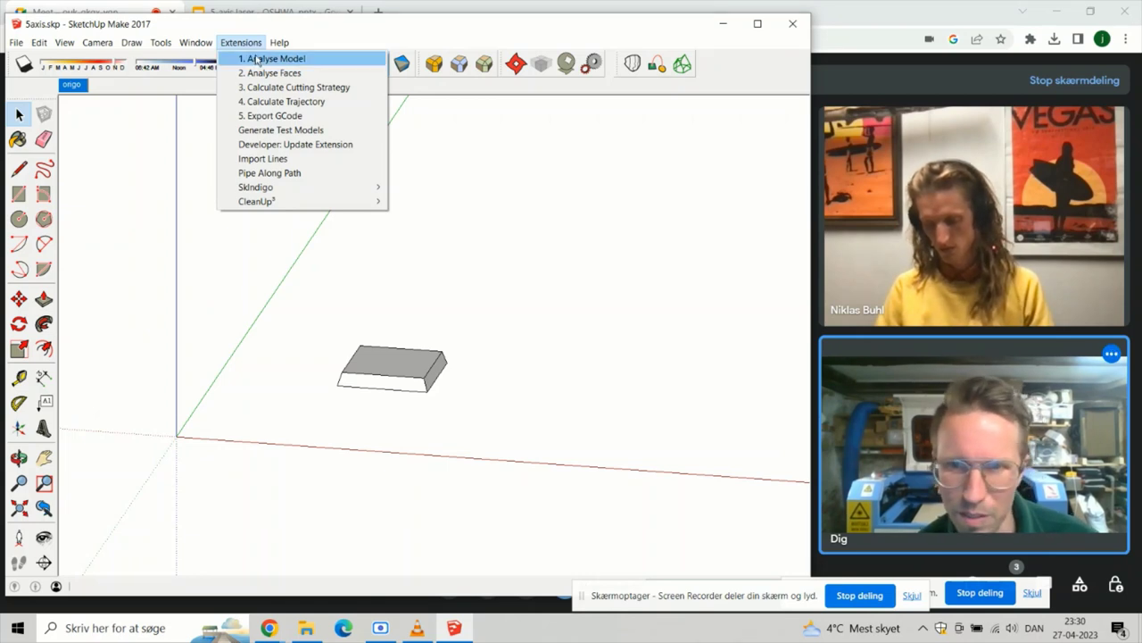
left_click(272, 58)
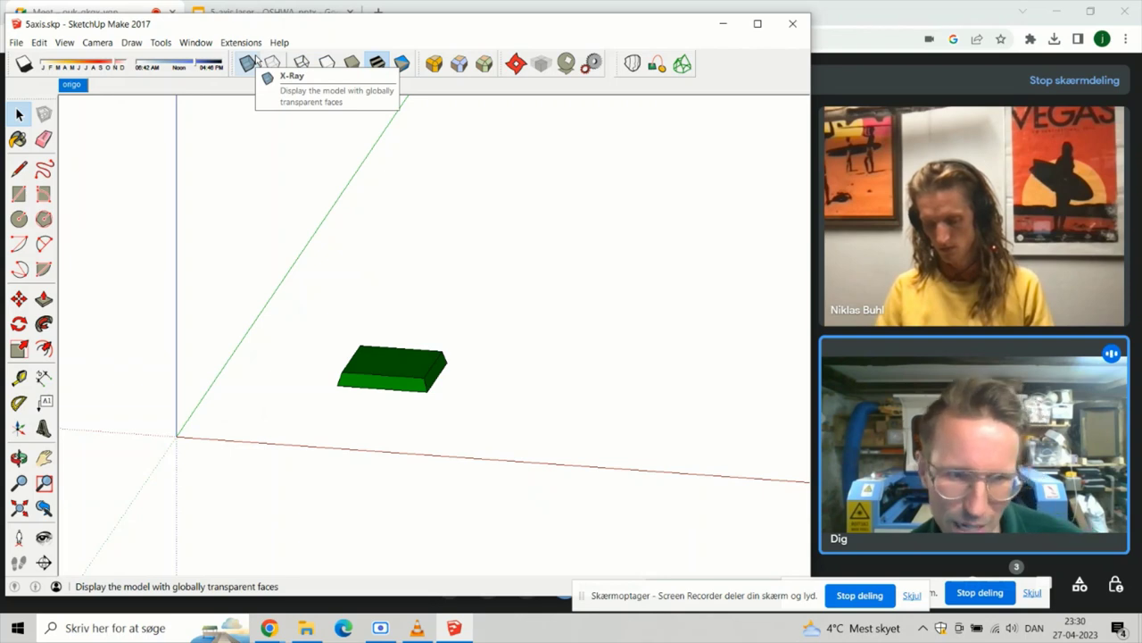
middle_click_drag(425, 274, 401, 331)
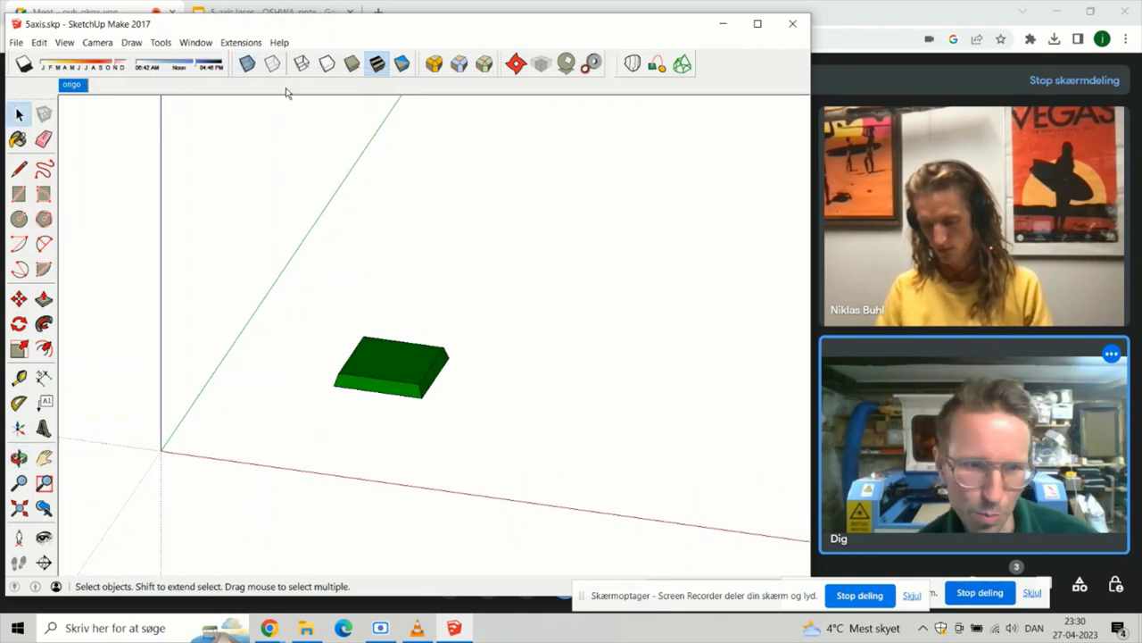
- Run Extensions > 2. Analyse Faces to colour the box's top face blue and its sides red
left_click(243, 44)
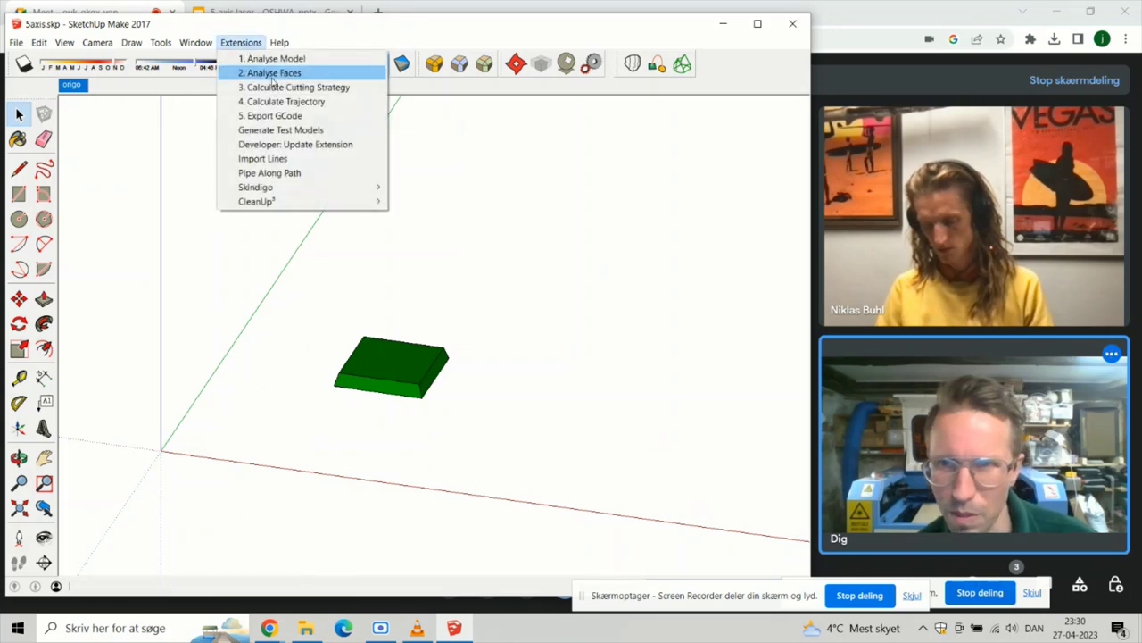
left_click(273, 73)
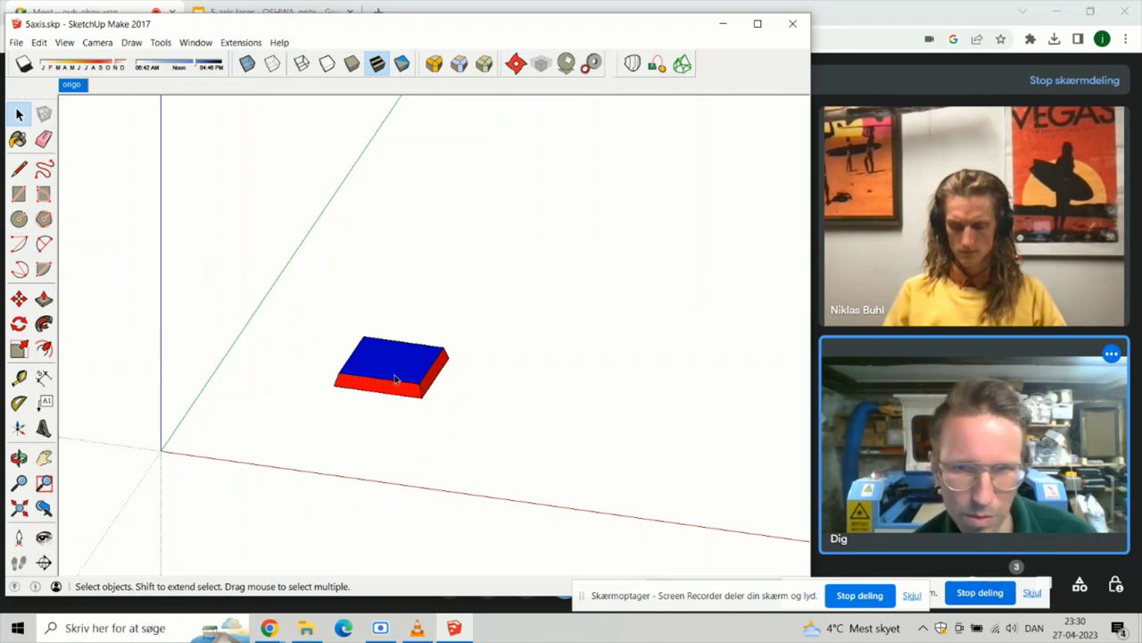
middle_click_drag(395, 378, 433, 361)
- Run Extensions > 3. Calculate Cutting Strategy on the box
left_click(241, 42)
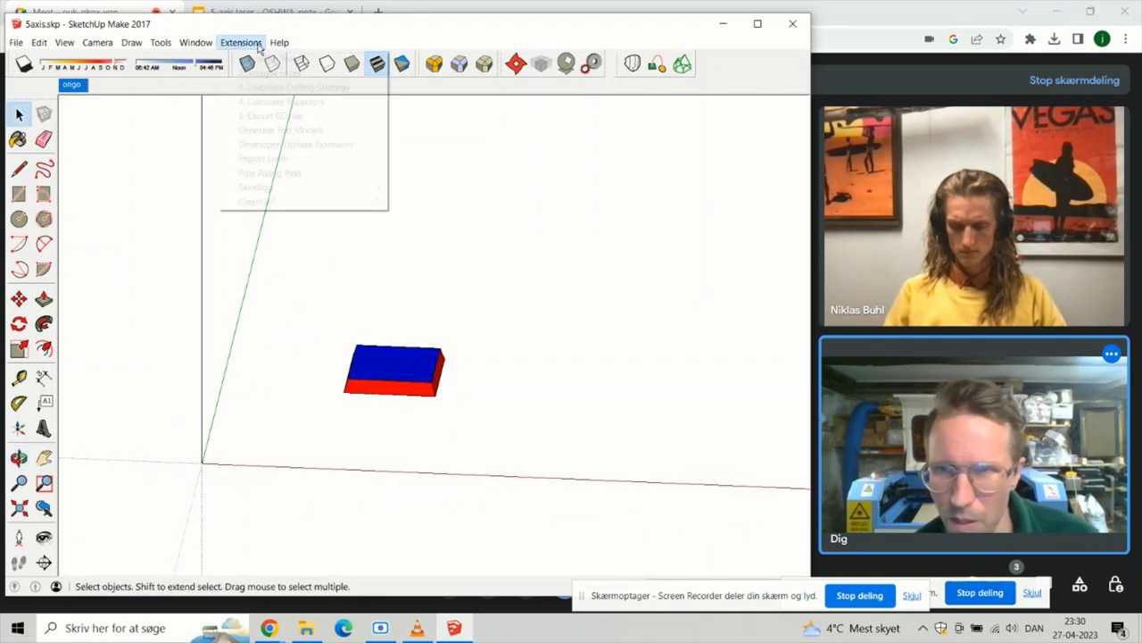
left_click(280, 87)
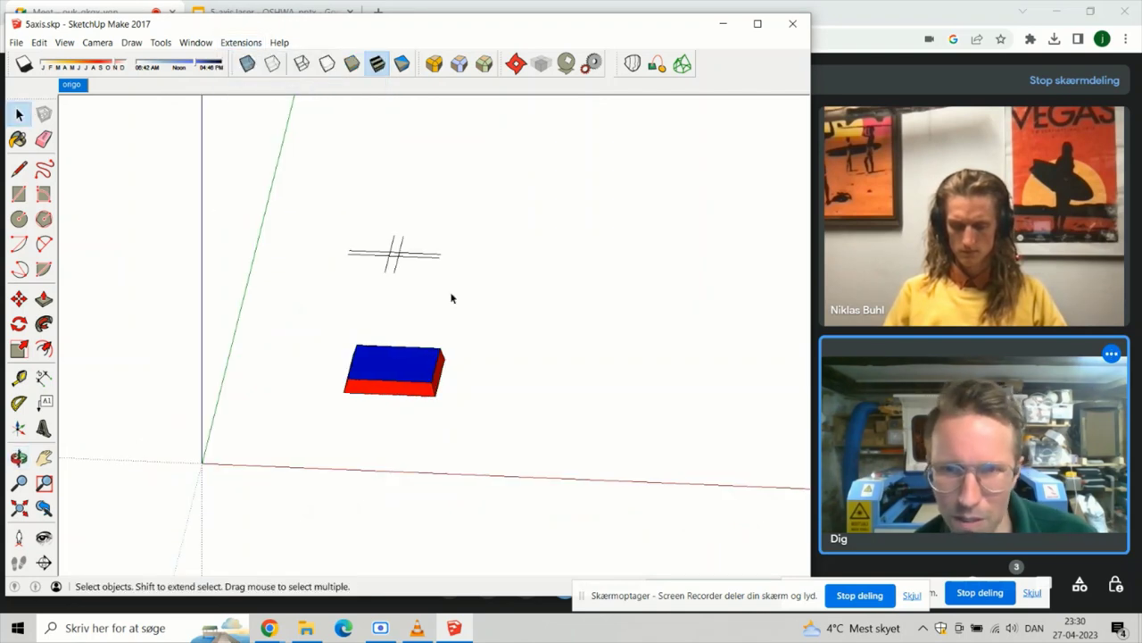
middle_click_drag(452, 298, 385, 265)
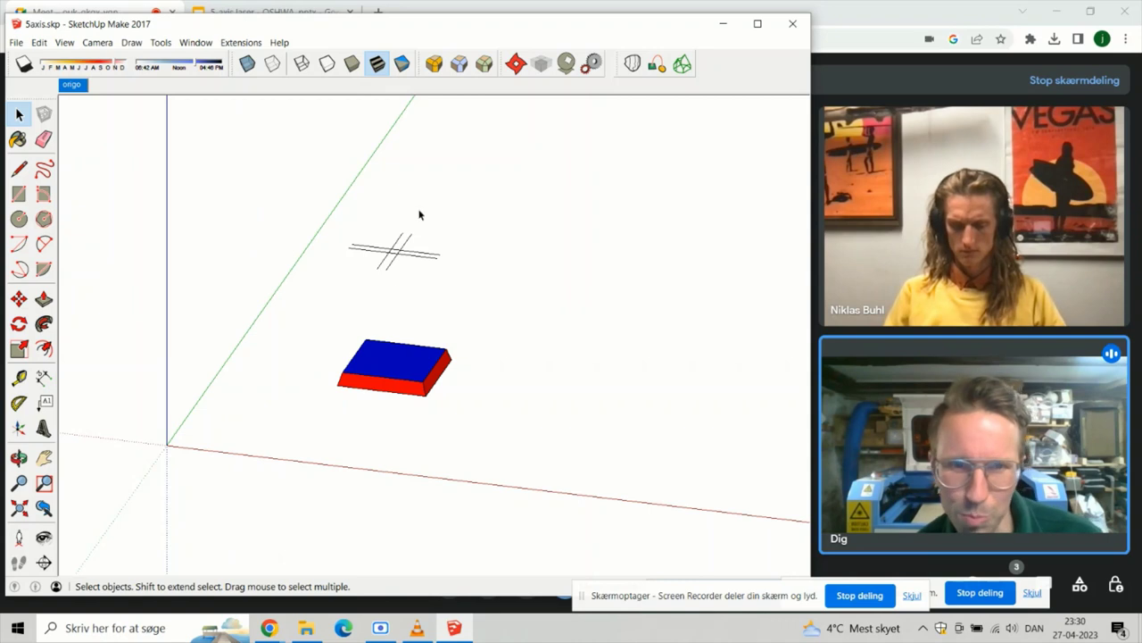
- Run Extensions > 4. Calculate Trajectory to add the laser path lines above the box
left_click(241, 43)
left_click(265, 103)
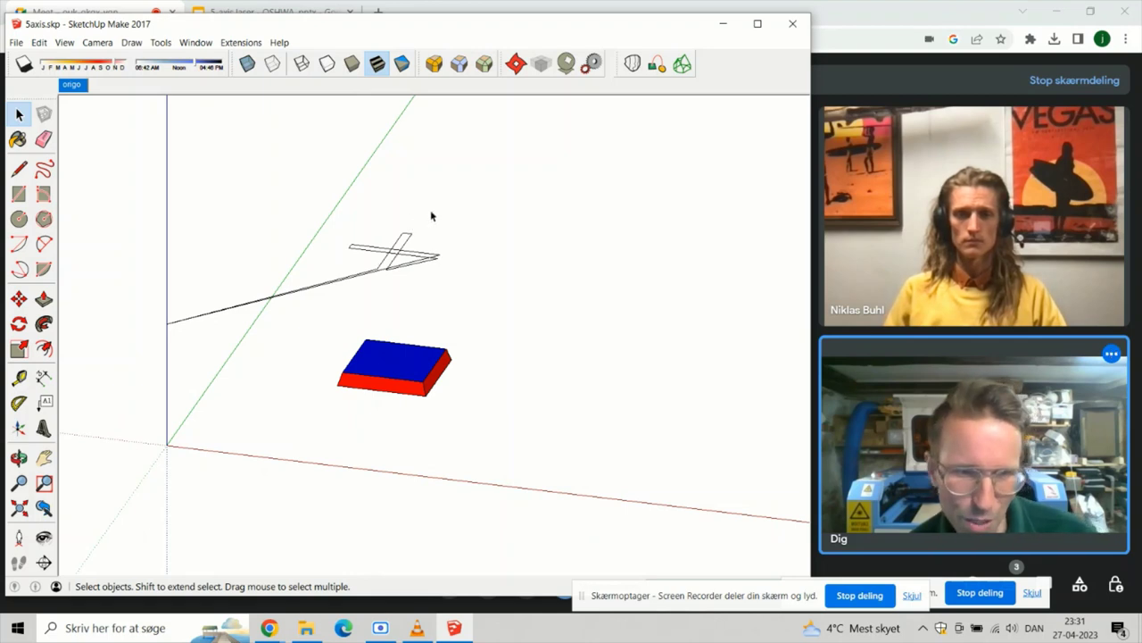
middle_click_drag(400, 252, 361, 260)
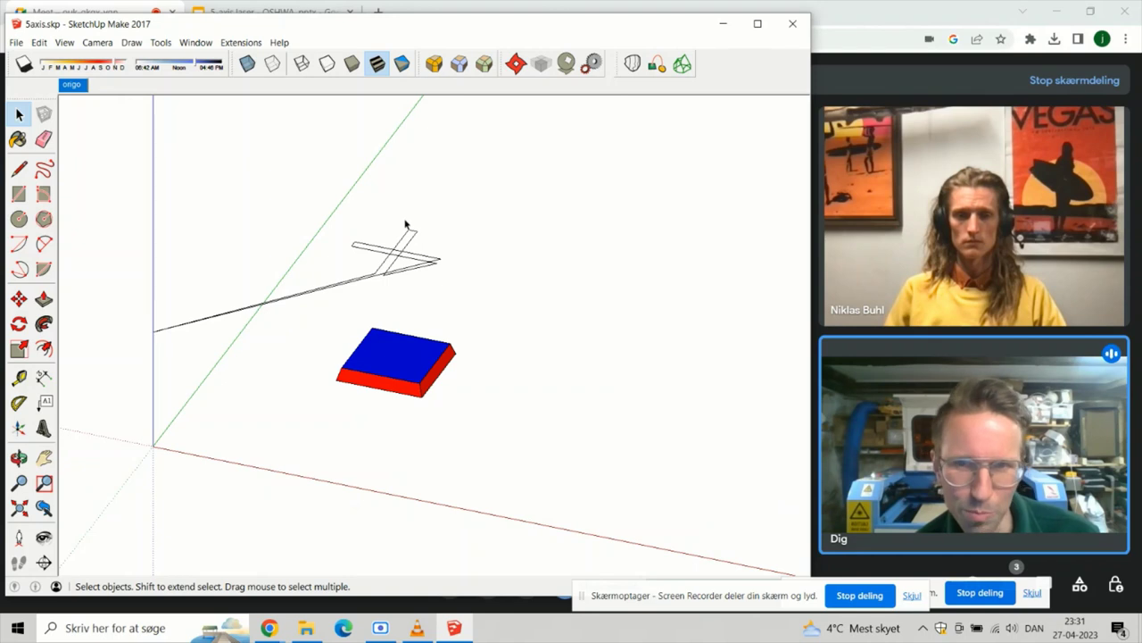
- Export the box's G-code and save it as gcodes.gcode on the Desktop
left_click(241, 43)
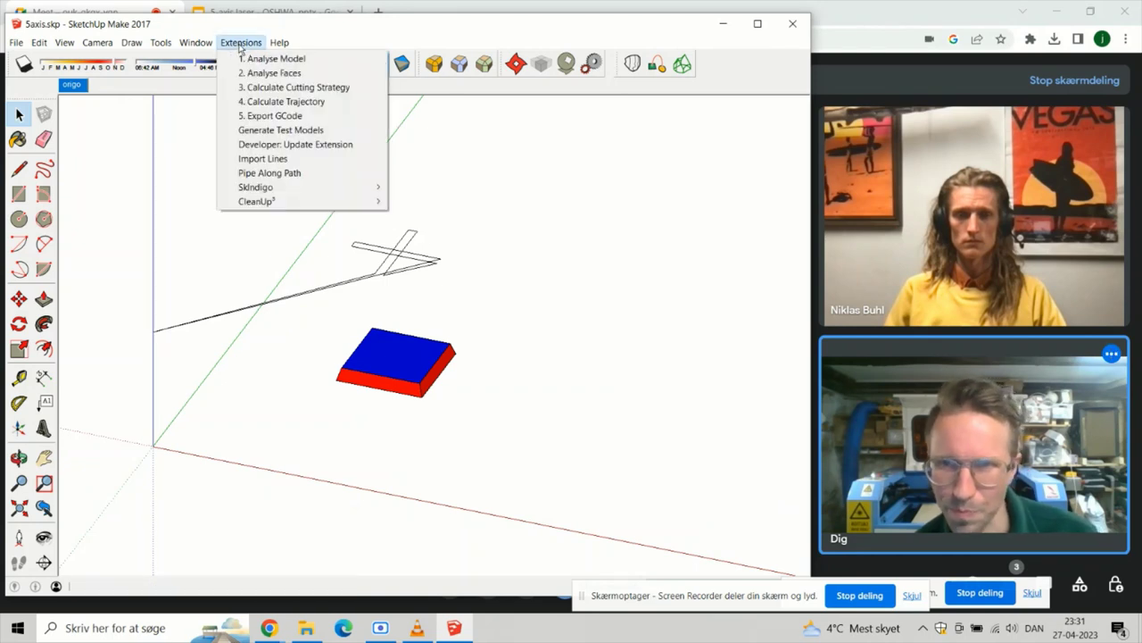
left_click(298, 117)
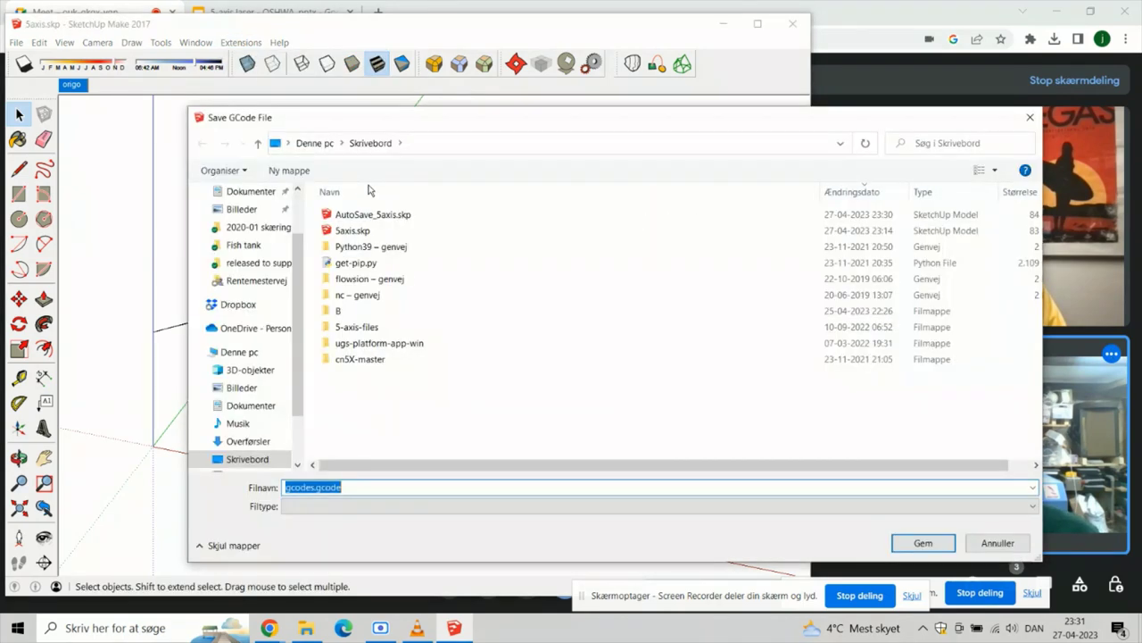
left_click(922, 542)
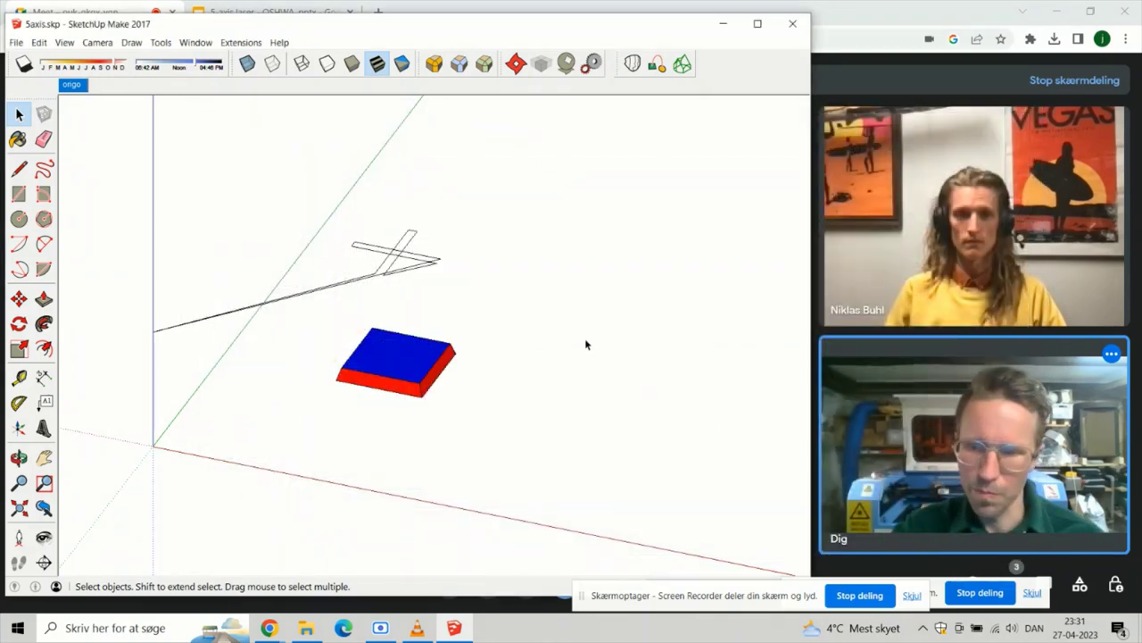
- Open gcodes.gcode from the desktop in Notepad and enlarge the window to read the G-code
key("super+d")
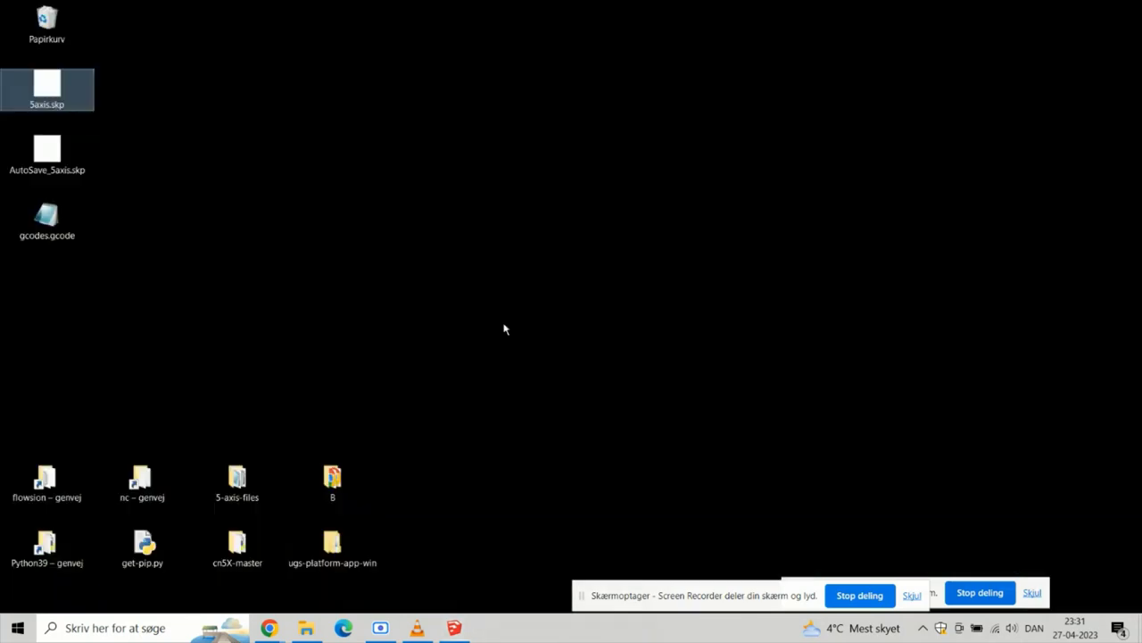
left_click(65, 232)
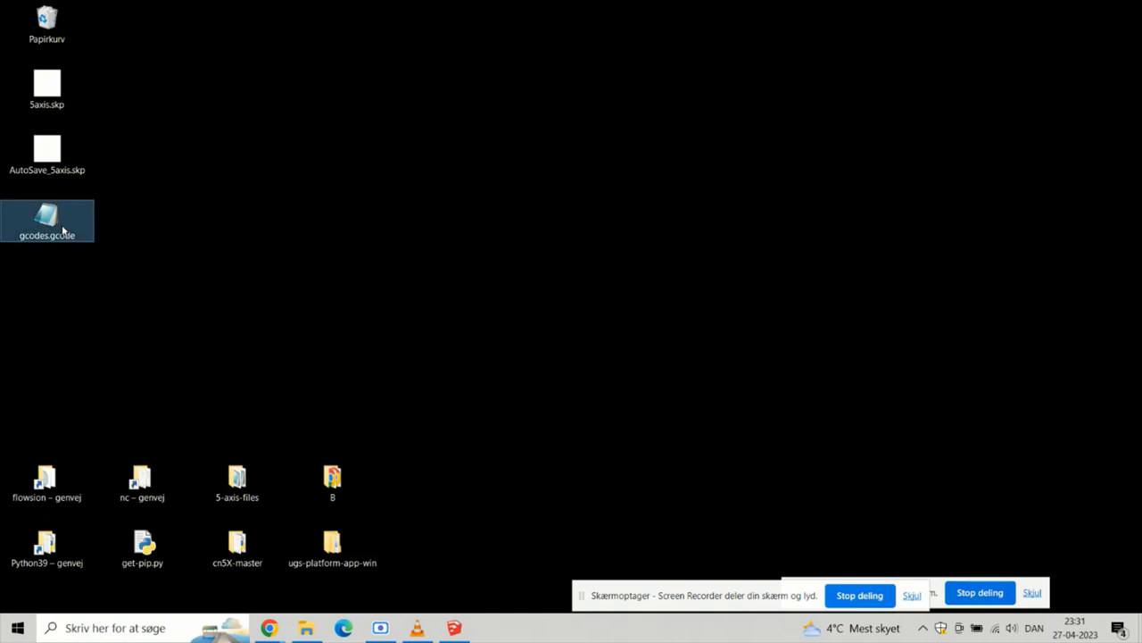
double_click(59, 229)
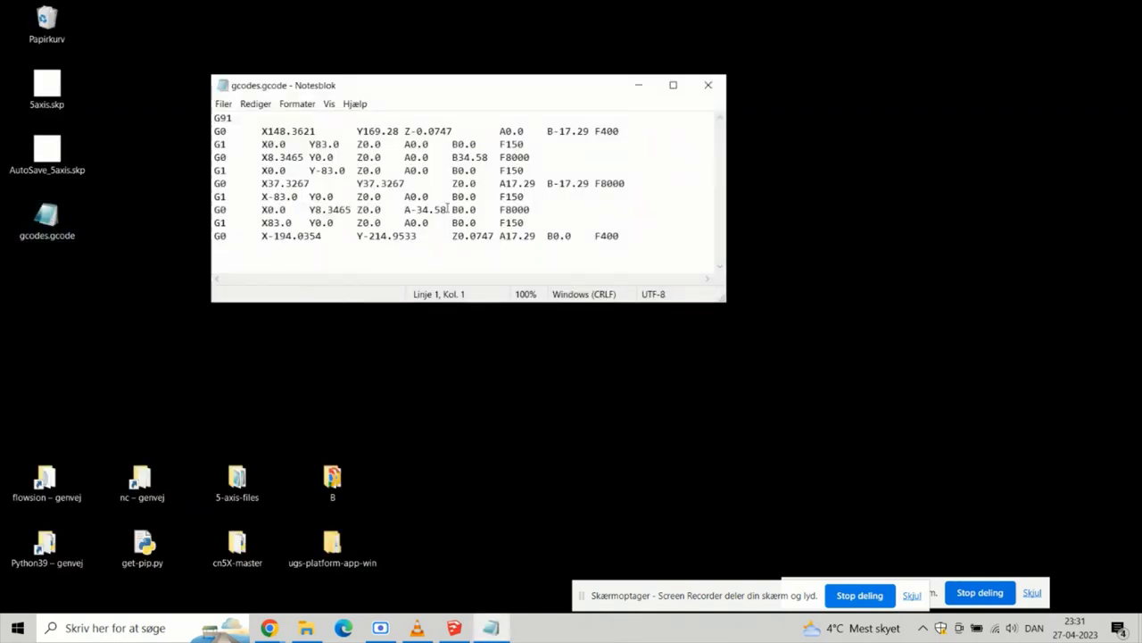
left_click_drag(719, 292, 779, 351)
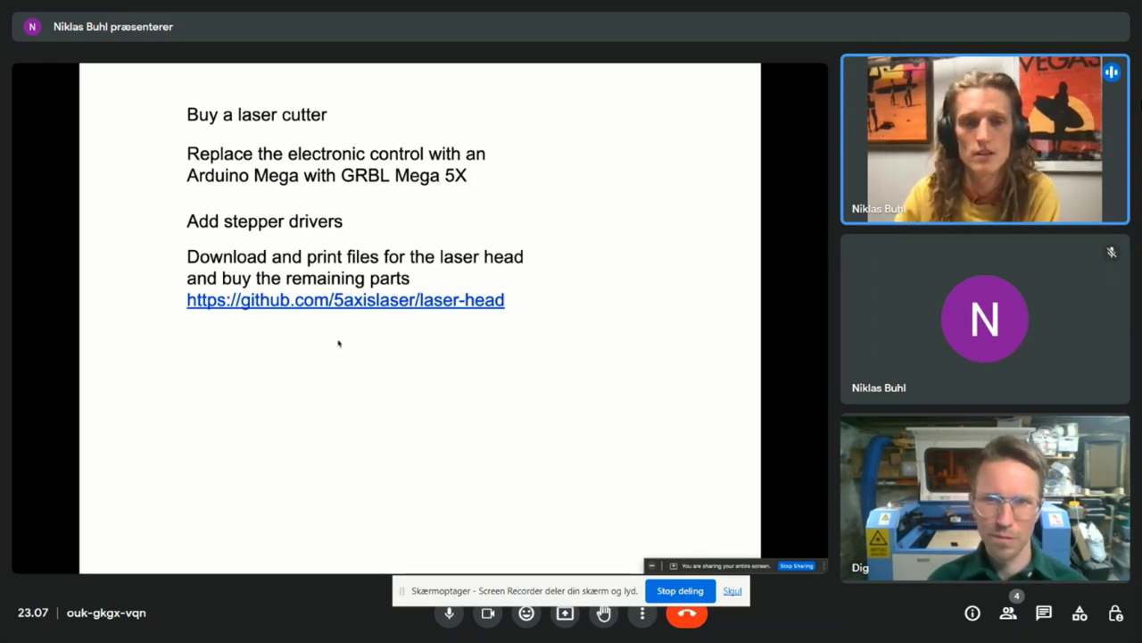
- Browse the laser-head GitHub repository, then reveal the slide bullet on installing SketchUp Make 2017 with the 5-axis extension
left_click(355, 304)
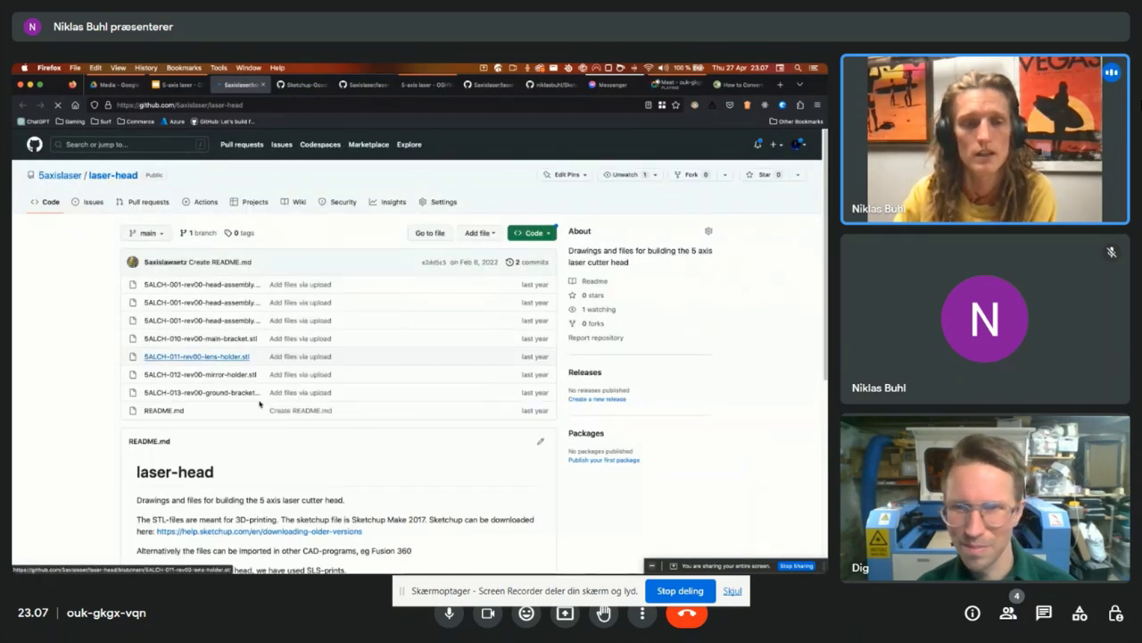
scroll(441, 321, "down", 2)
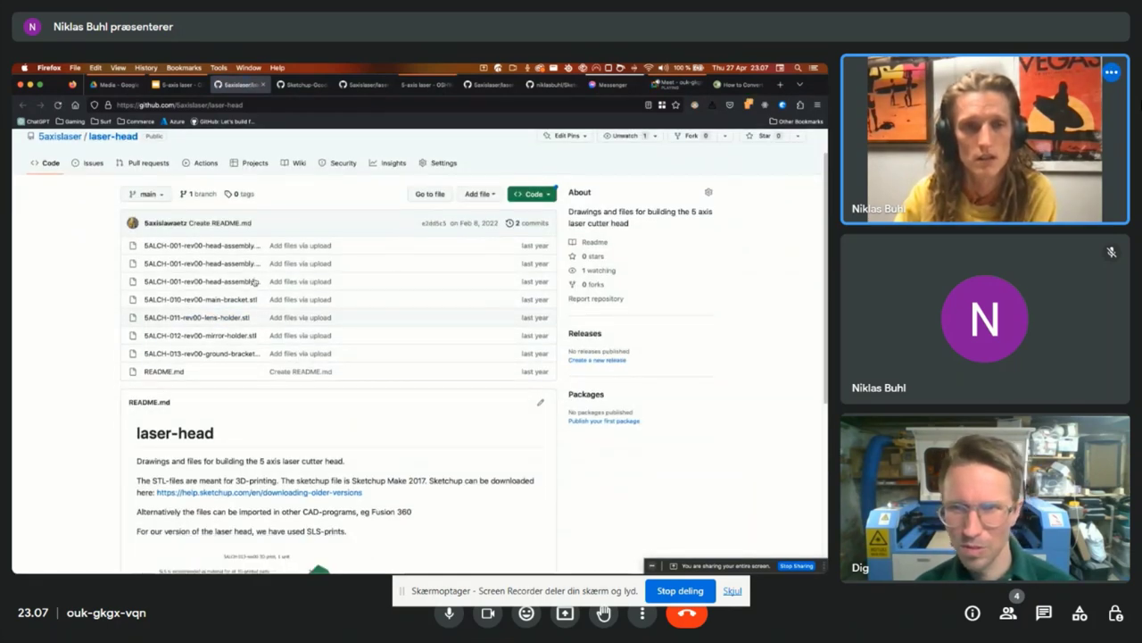
scroll(382, 302, "down", 6)
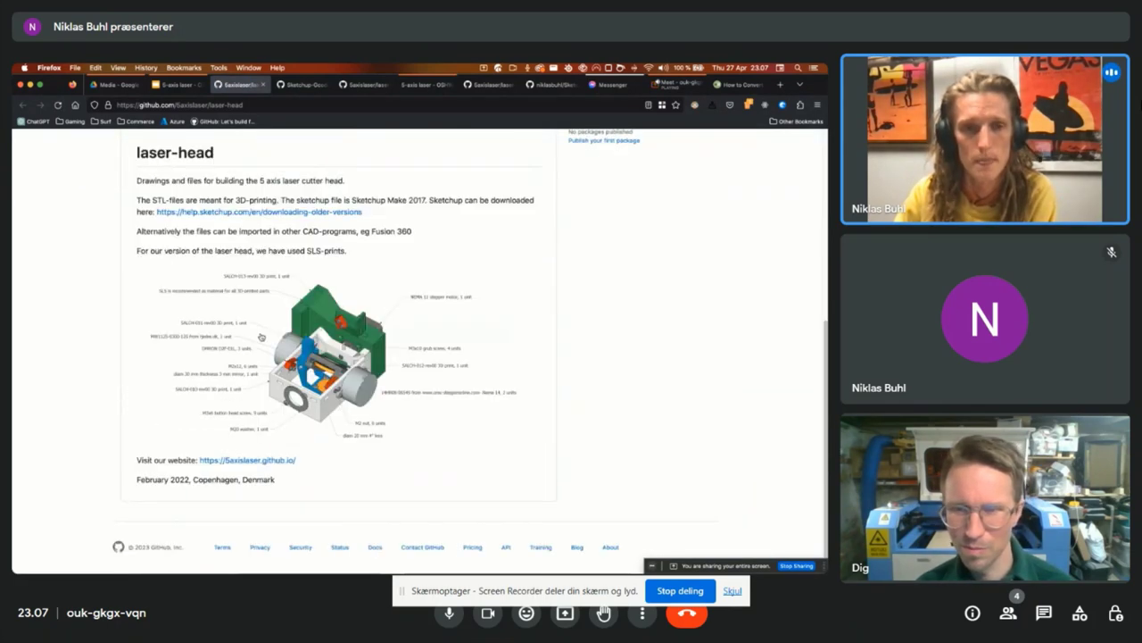
scroll(411, 303, "up", 1)
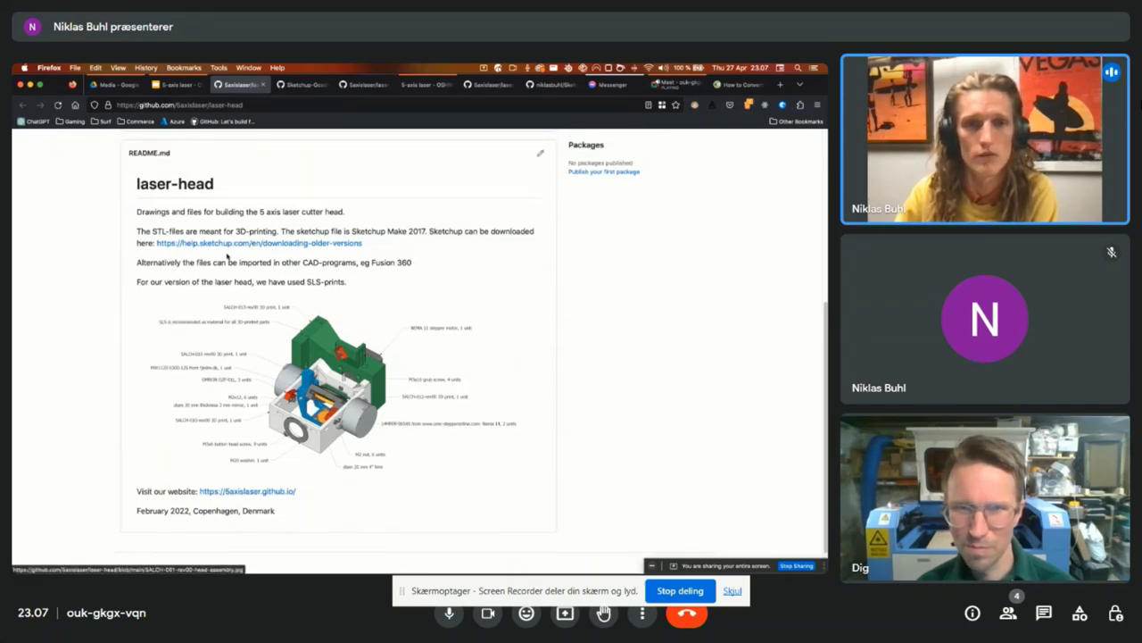
scroll(229, 257, "up", 2)
scroll(295, 200, "up", 2)
left_click(175, 84)
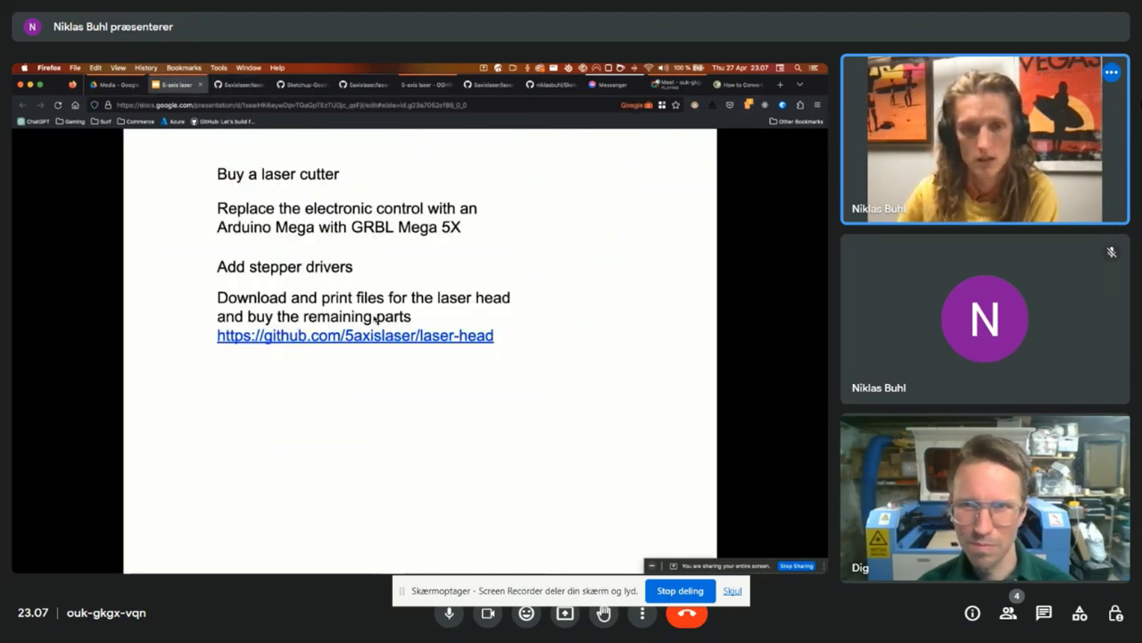
left_click(375, 319)
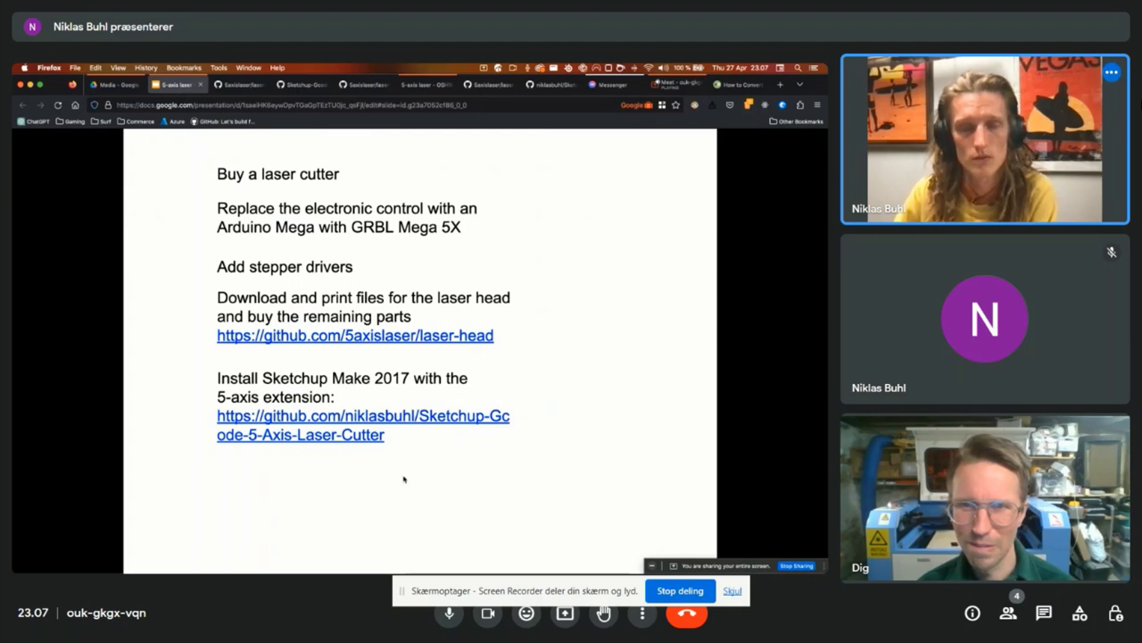
- Open the Sketchup-Gcode-5-Axis-Laser-Cutter repository's compute5axisgcode folder, then return to the slides
left_click(326, 423)
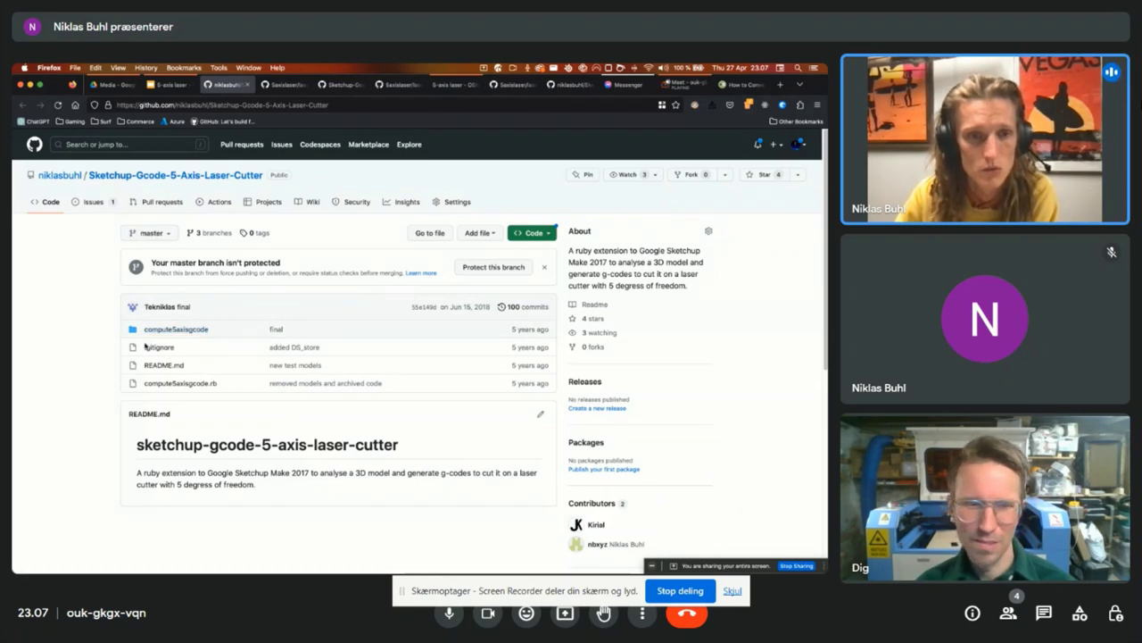
left_click(165, 332)
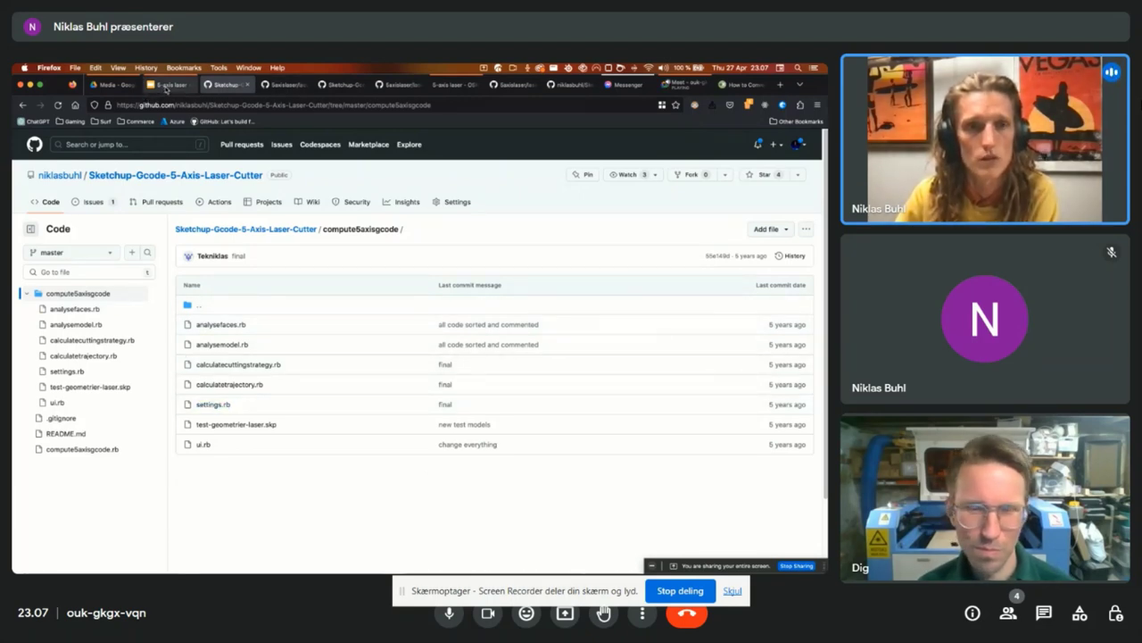
left_click(166, 85)
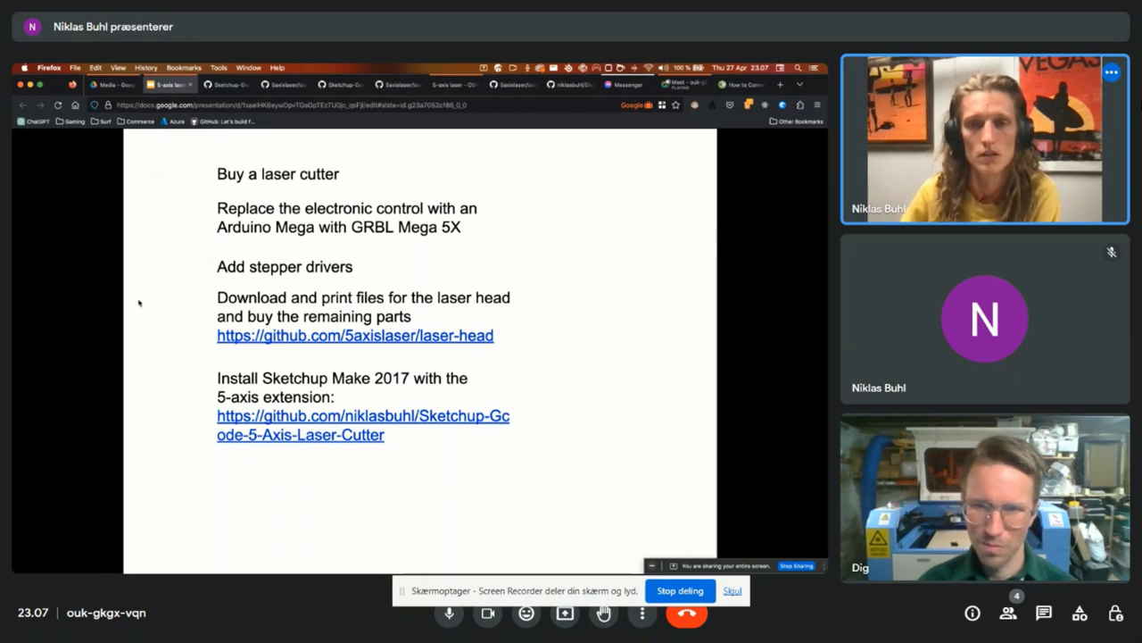
- Leave the slideshow and relaunch the deck as a full-screen presentation
key("Escape")
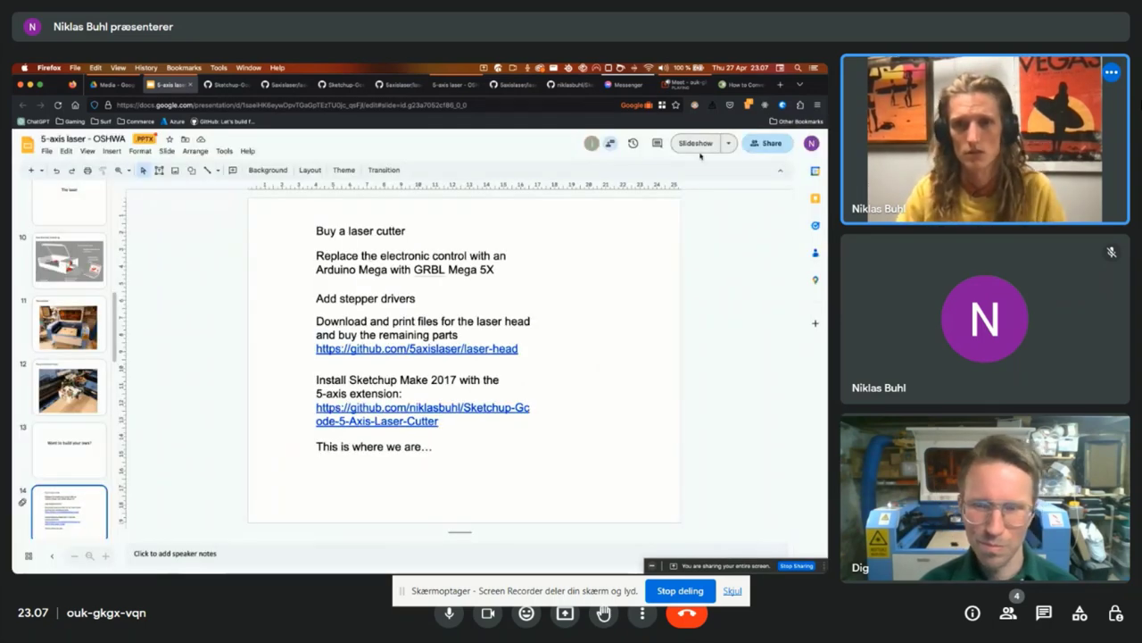
key("super+Return")
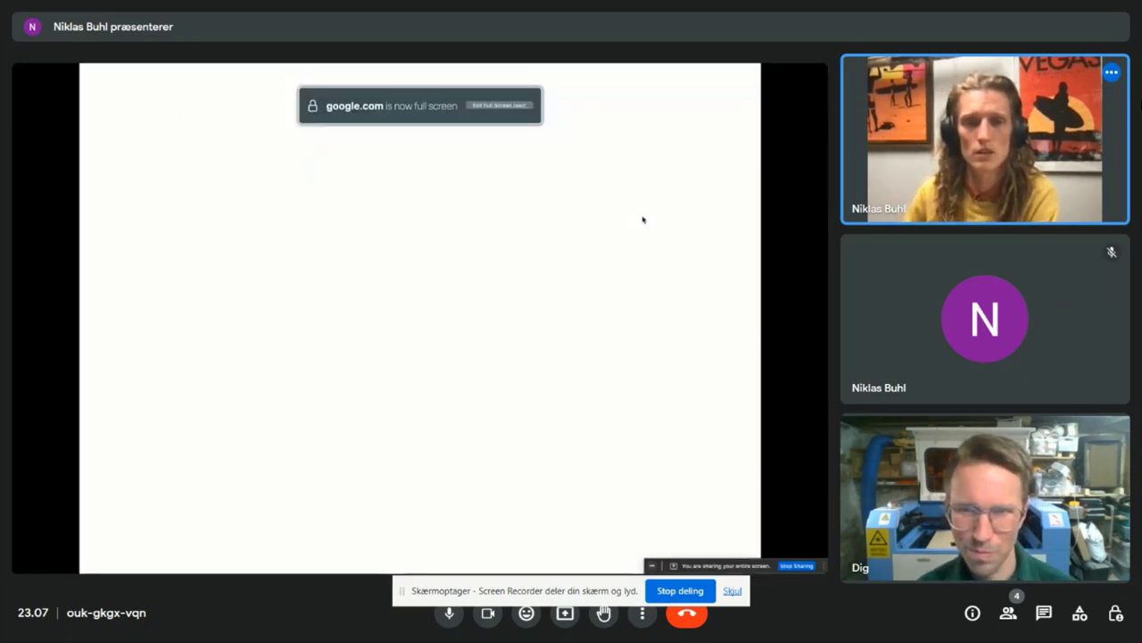